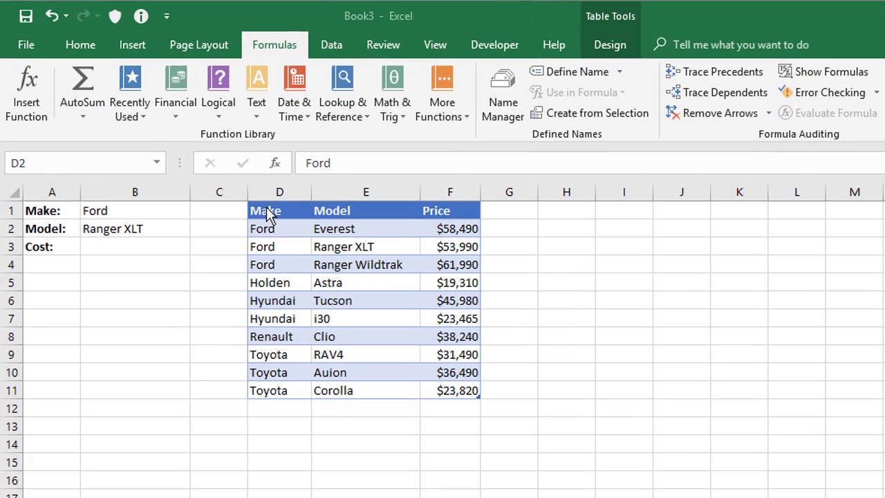
left_click(196, 162)
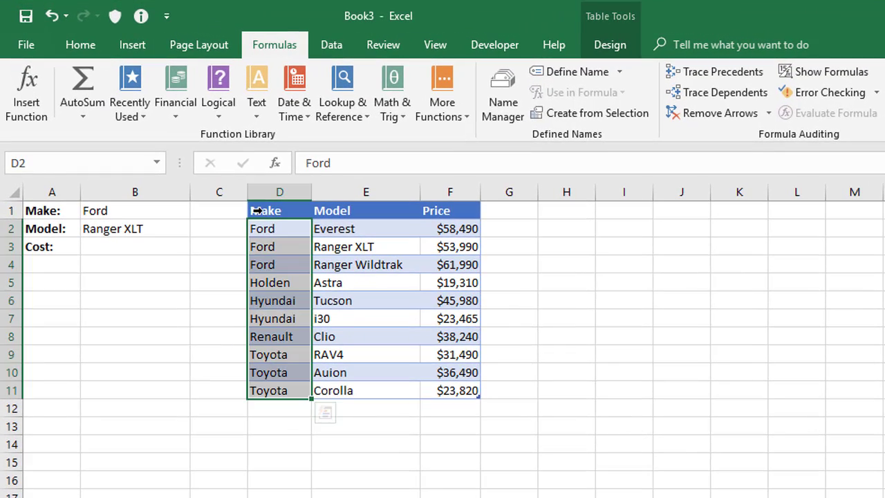
left_click_drag(255, 211, 442, 372)
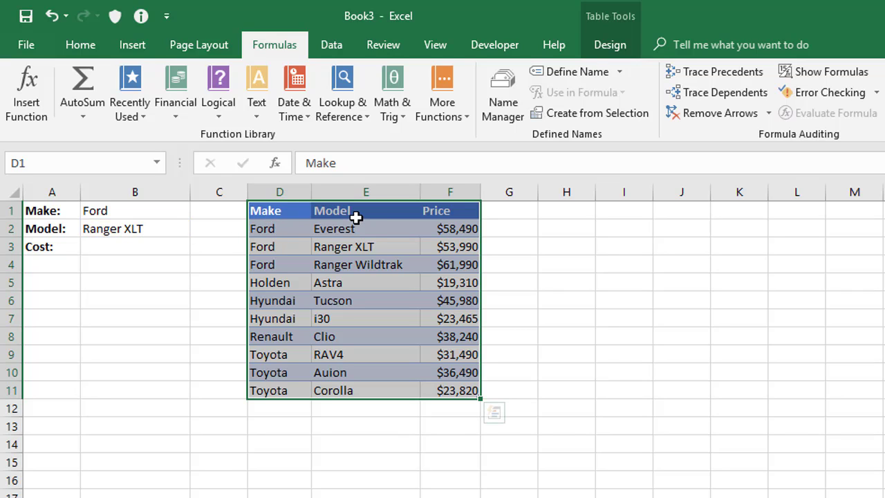
left_click(277, 231)
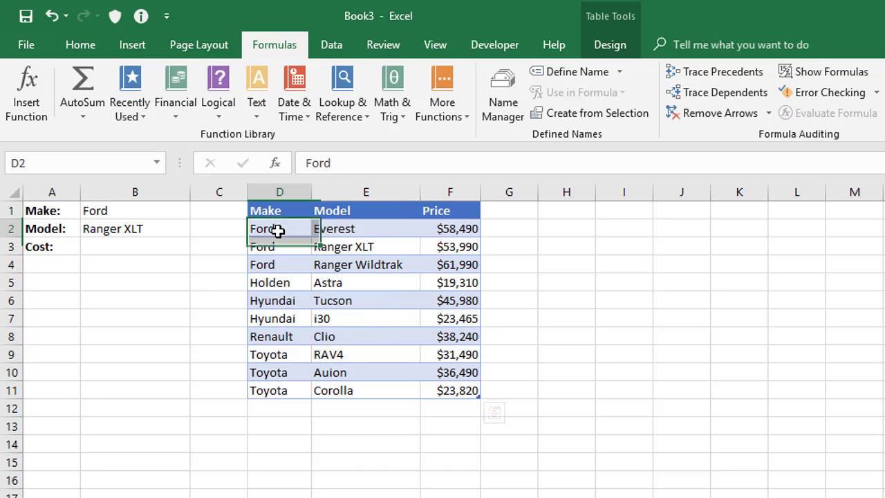
left_click_drag(277, 231, 273, 382)
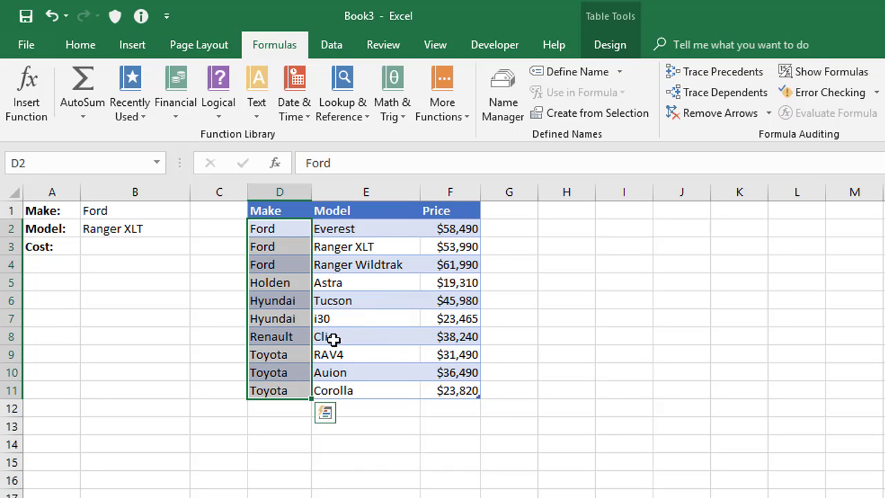
left_click_drag(355, 231, 334, 392)
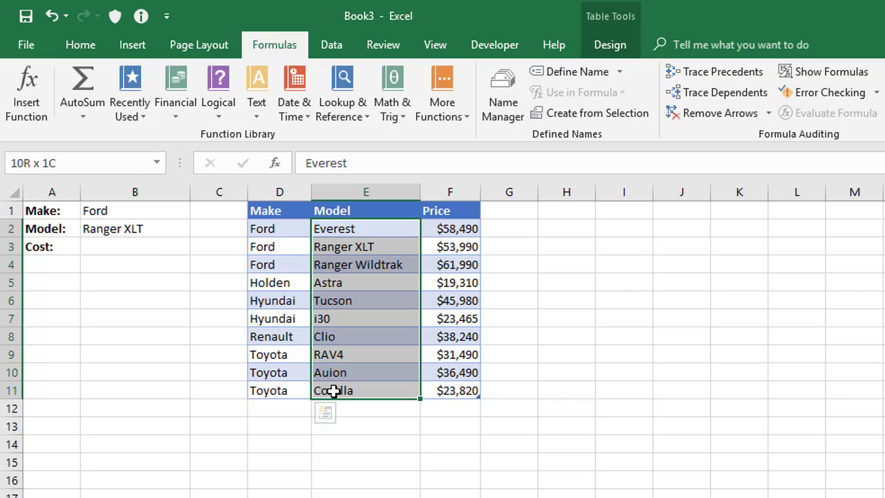
Name the table's Make column values in D2:D11 Makes.
left_click_drag(282, 233, 273, 381)
left_click(97, 165)
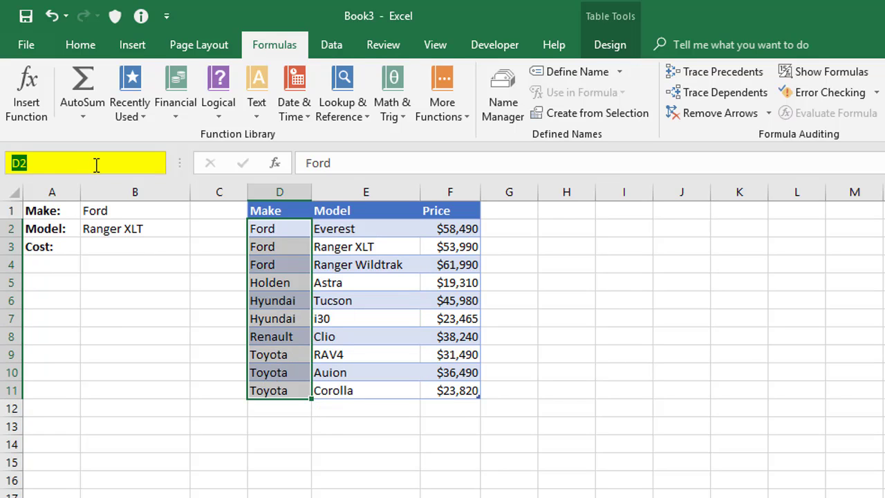
type("Makes")
key("Return")
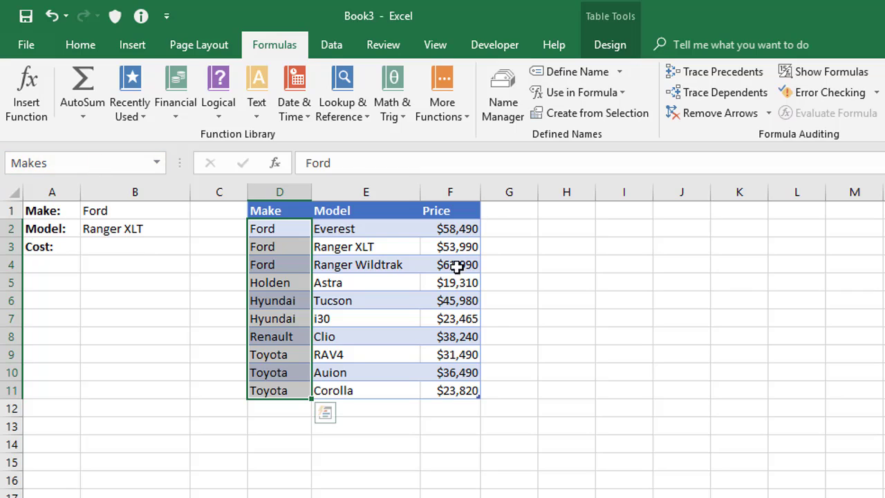
Name the model values in E2:E11 Models and the price values in F2:F11 Price.
left_click_drag(356, 228, 348, 391)
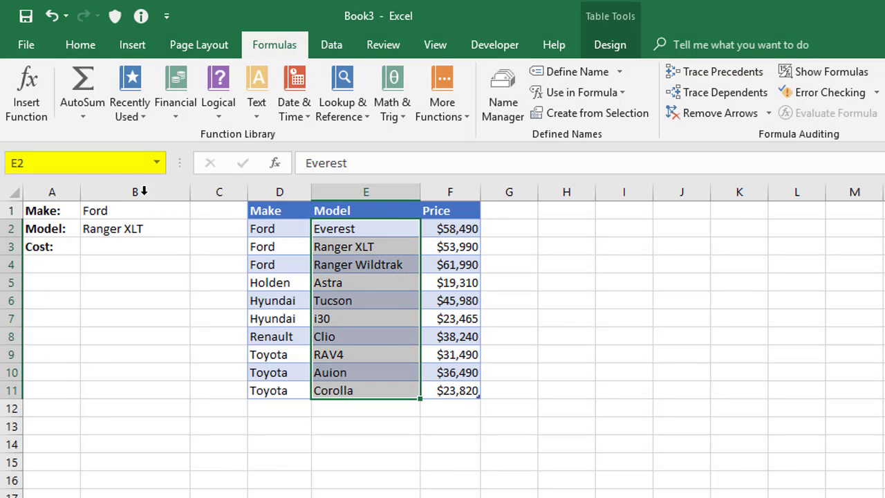
left_click(107, 164)
type("Models")
key("Return")
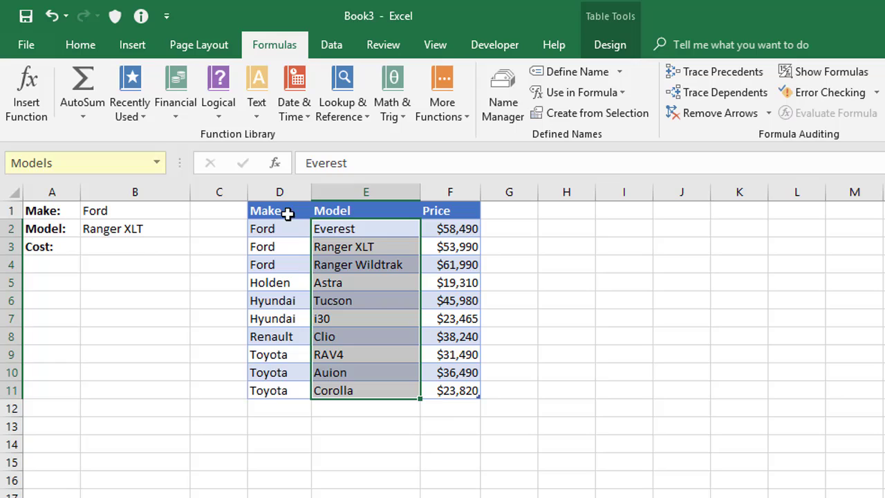
left_click_drag(457, 227, 450, 391)
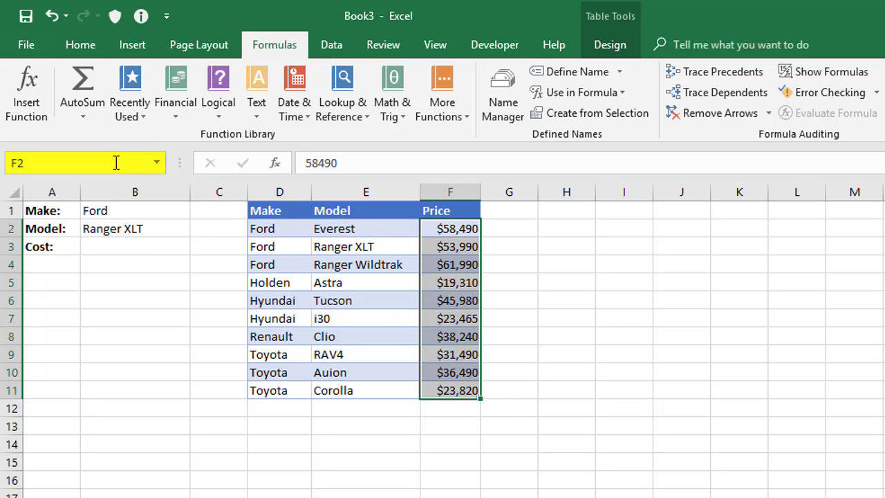
type("Price")
key("Return")
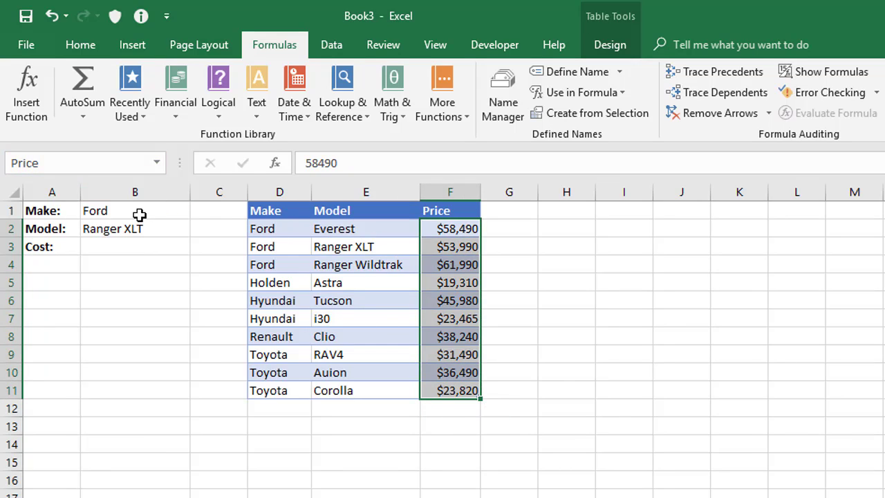
Name the lookup input cell B1 Make and the cell B2 Model.
left_click(138, 210)
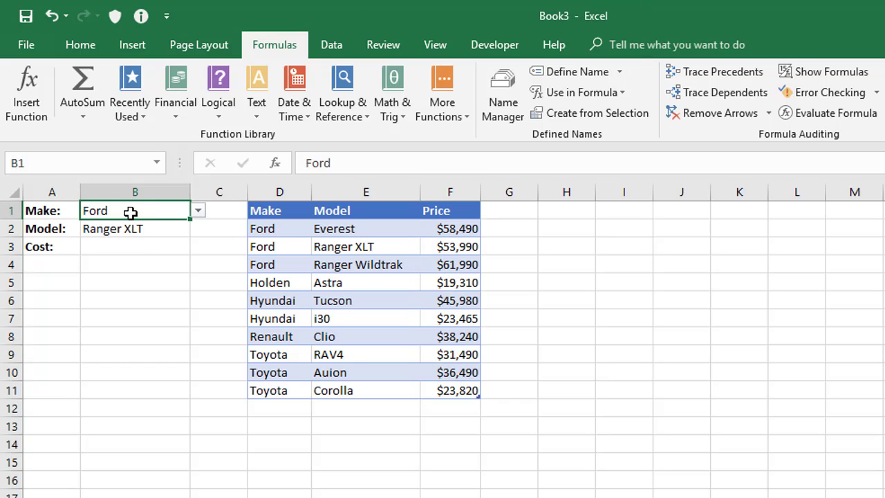
left_click(85, 161)
type("Make")
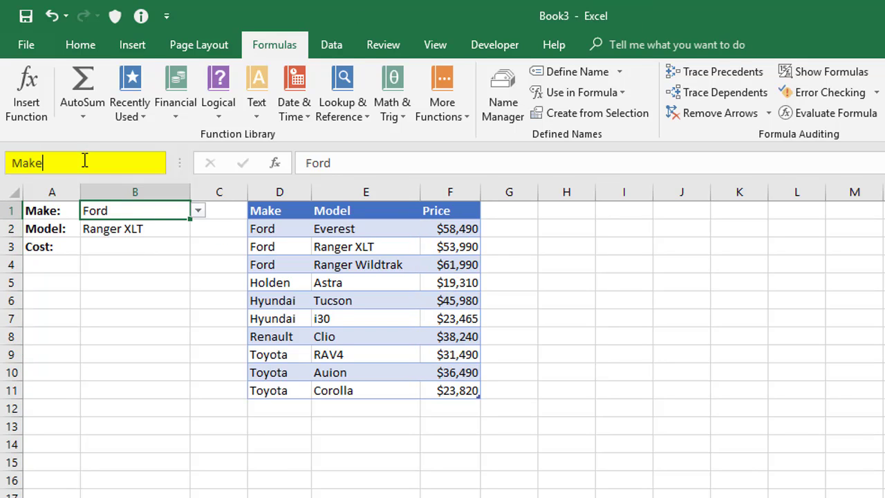
key("Return")
left_click(143, 228)
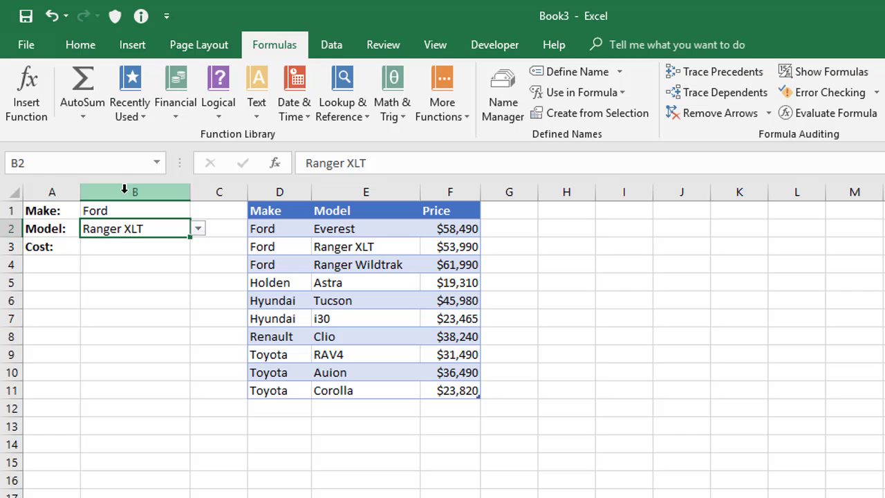
left_click(116, 164)
type("Model")
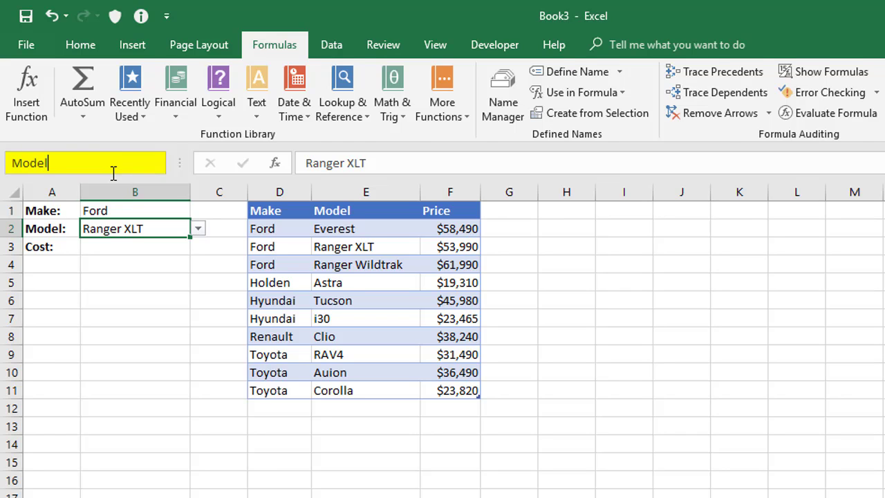
key("Return")
left_click(112, 209)
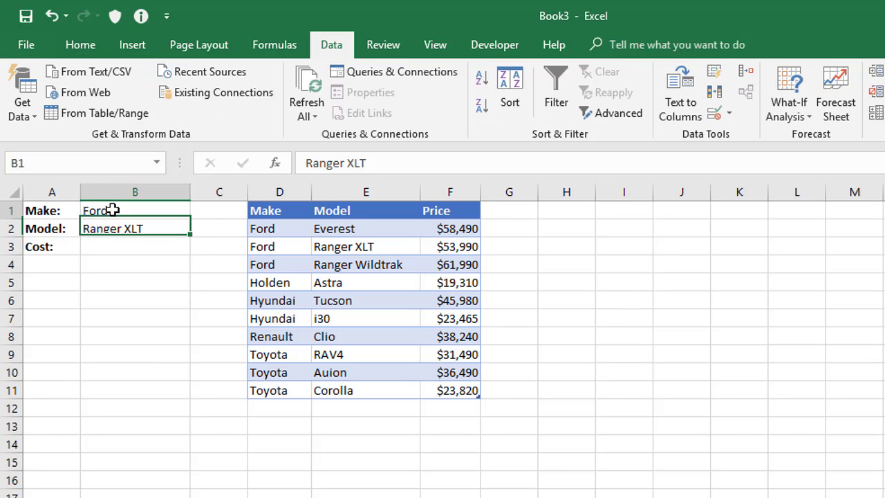
left_click(118, 228)
left_click(117, 210)
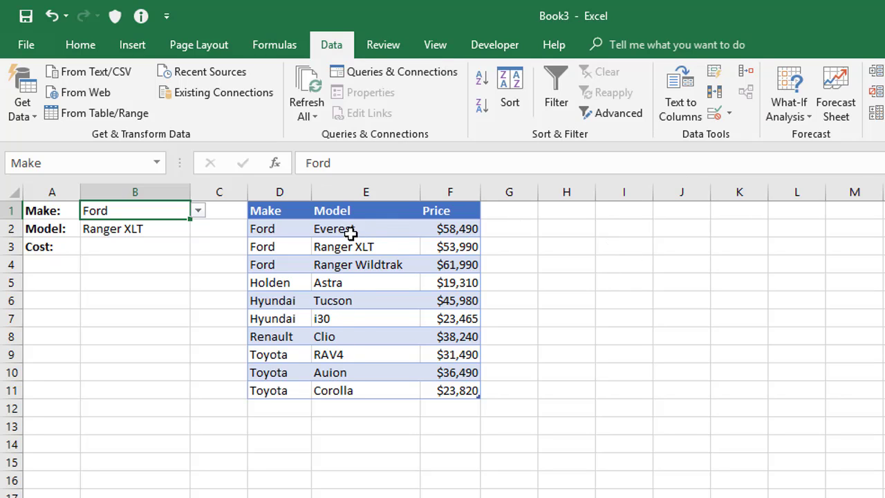
left_click(132, 229)
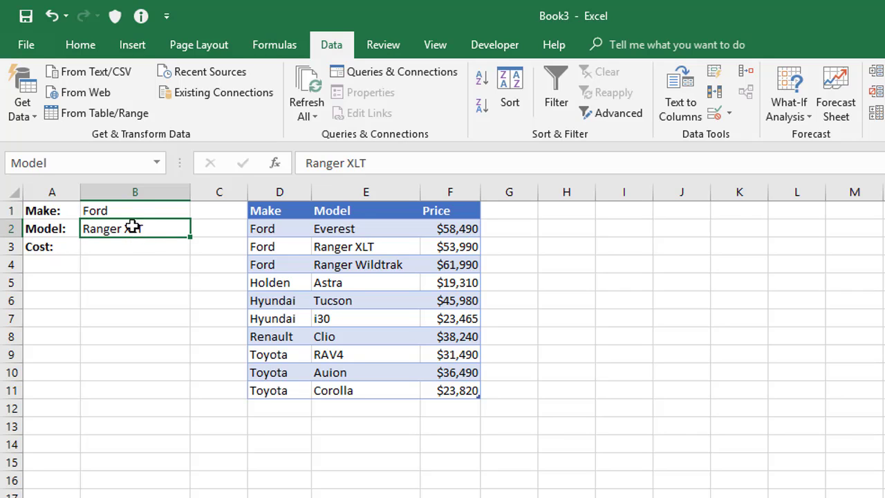
left_click(124, 213)
left_click(126, 231)
left_click(125, 212)
left_click(126, 230)
left_click(139, 248)
Replace the Cost label in cell A3 with "Price:".
left_click(57, 249)
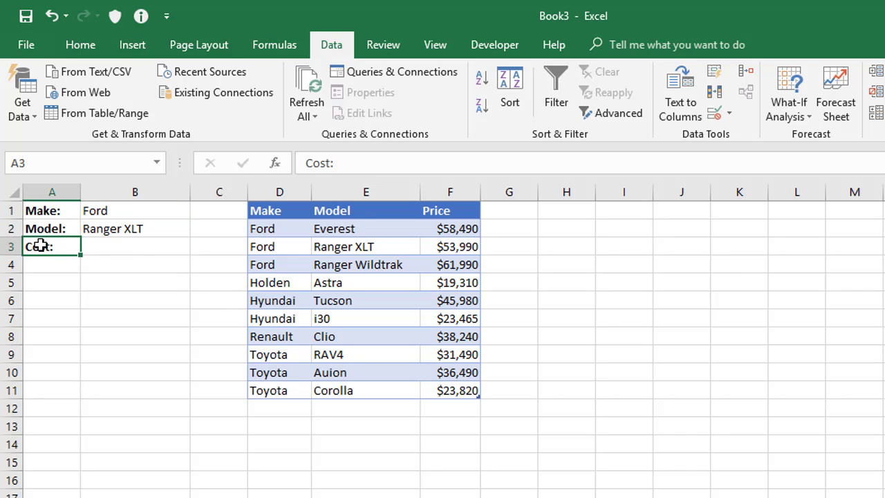
type("Price:")
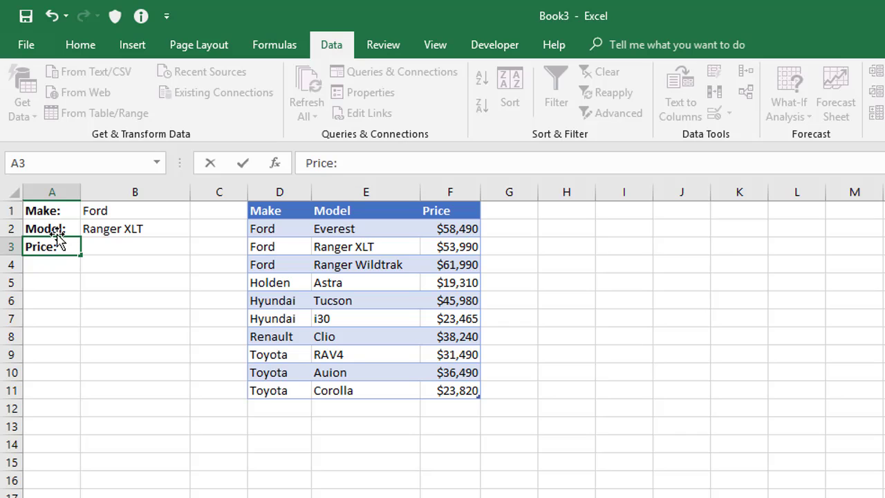
key("Return")
Begin a formula in cell B3 with the INDEX function and its opening parenthesis.
left_click(88, 247)
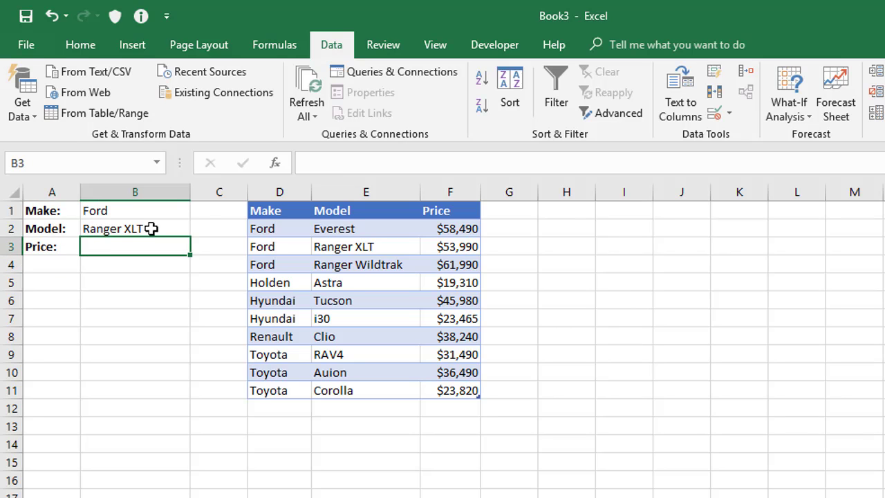
left_click(333, 166)
type("=in")
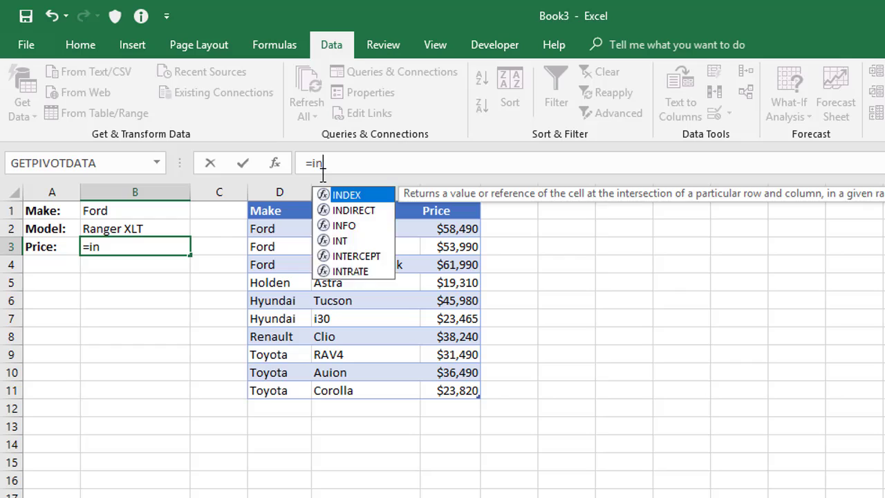
type("dex(")
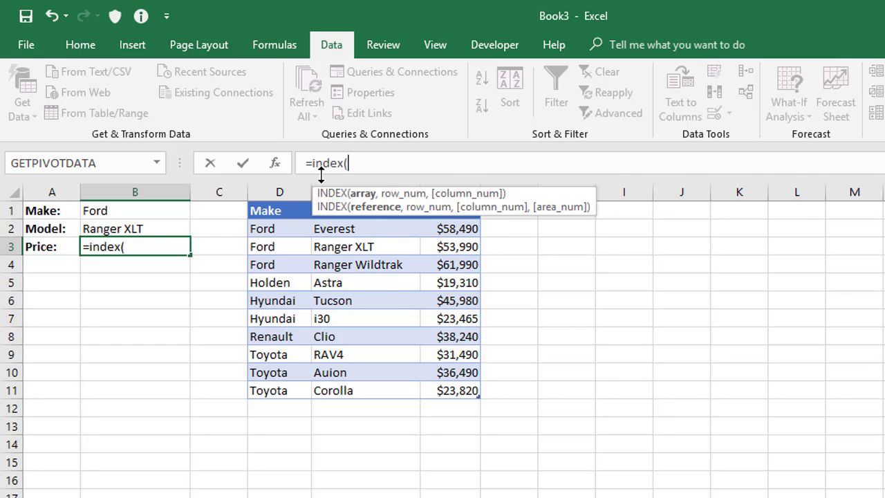
type("Price")
key("BackSpace")
key("BackSpace")
key("BackSpace")
key("BackSpace")
key("BackSpace")
Insert the defined name Price from the list of names as the INDEX array and move on to the row number argument.
key("F3")
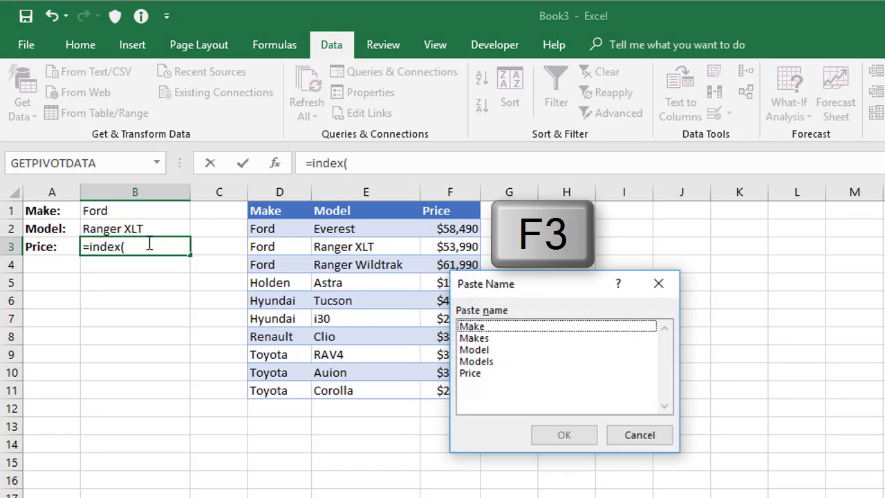
left_click(480, 374)
left_click(563, 436)
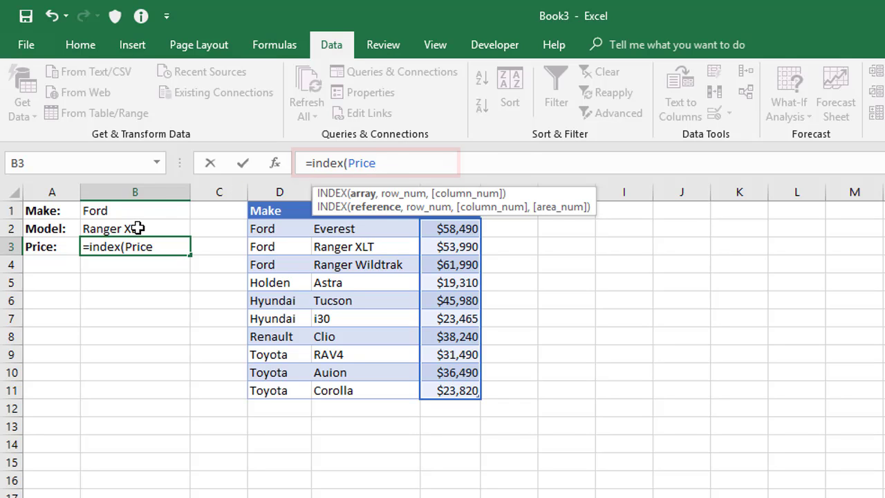
type(",")
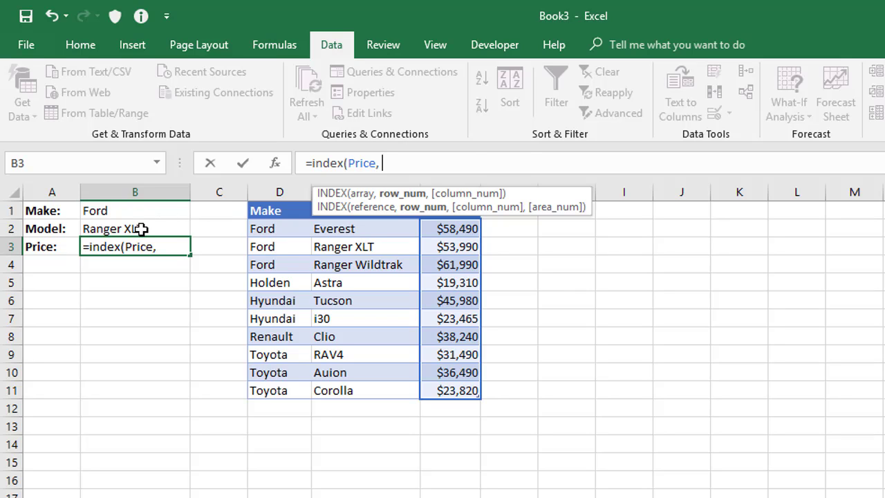
Nest a MATCH function as the row number, with lookup value Make&Model and lookup array Makes&Models.
type("match(")
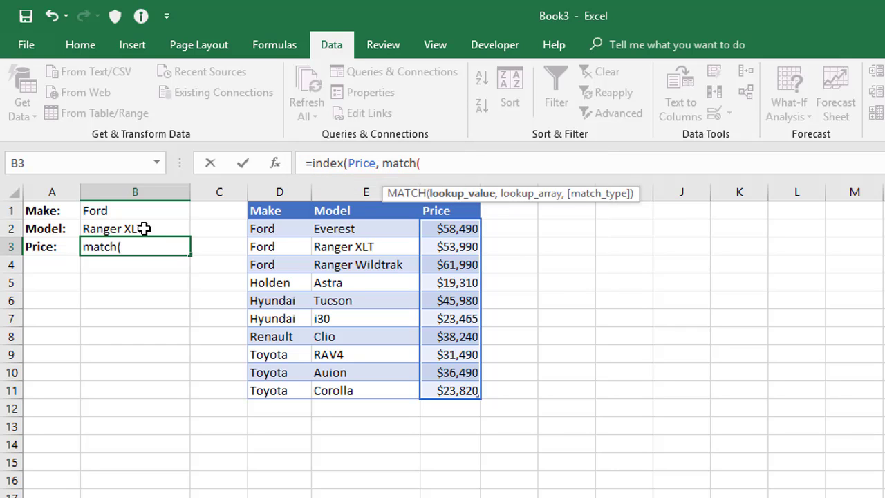
type("Make&Model")
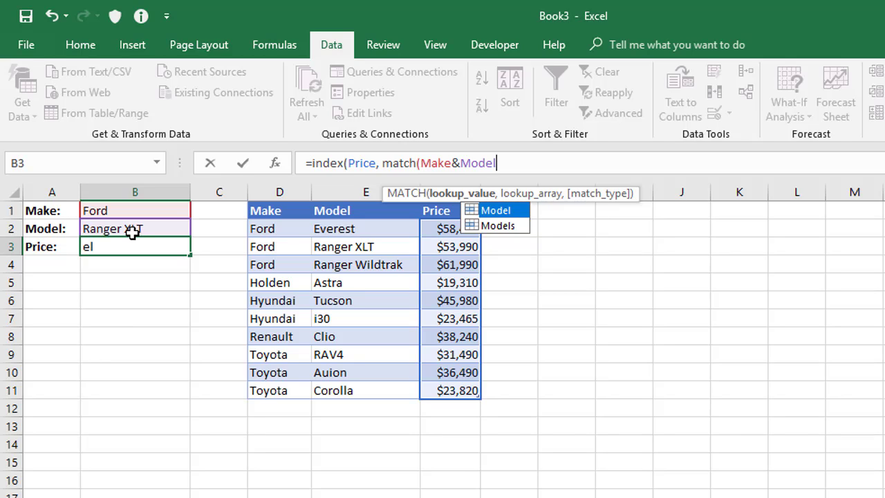
type(",")
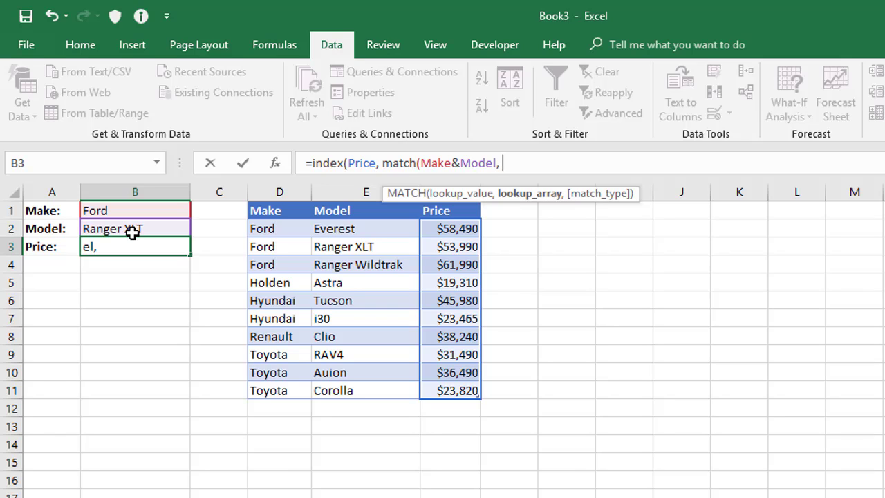
type("Makes&")
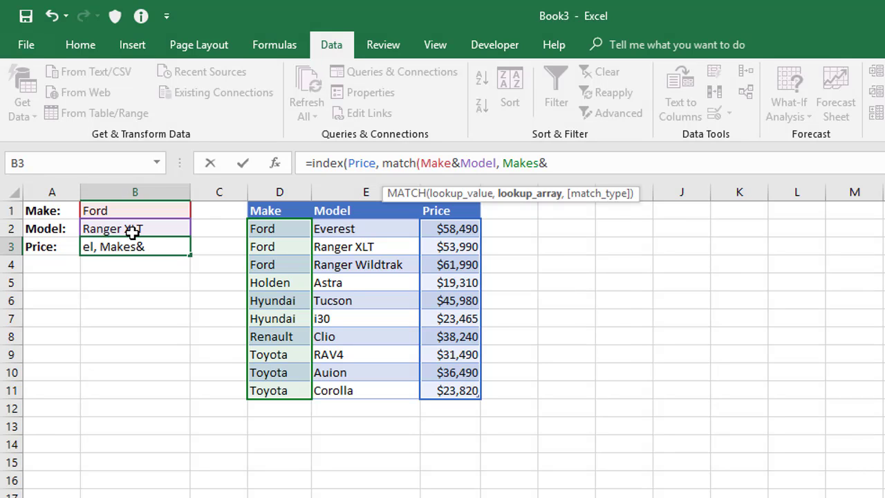
type("Models")
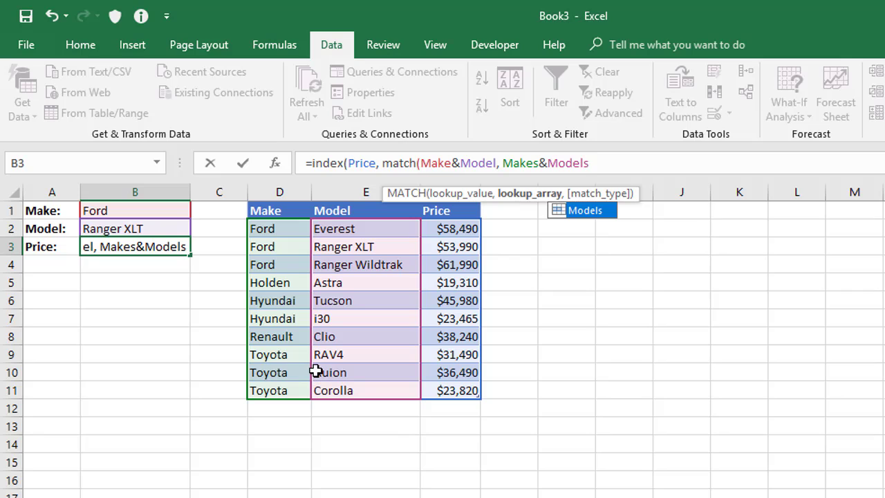
Give MATCH the match type 0, close both functions, and enter the B3 formula as an array formula.
type(", ")
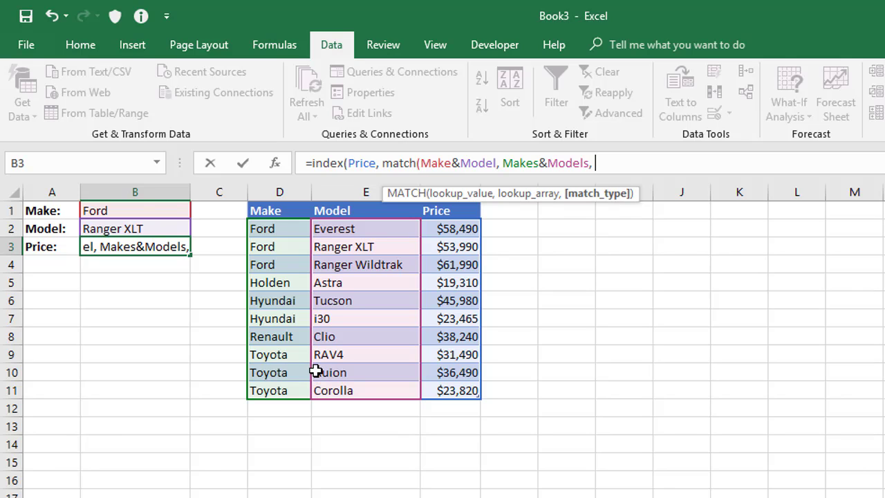
type("0")
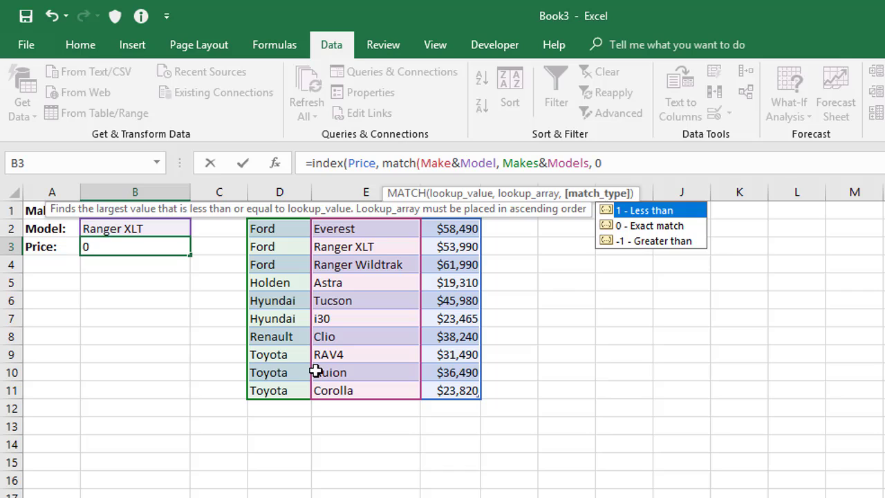
type("))")
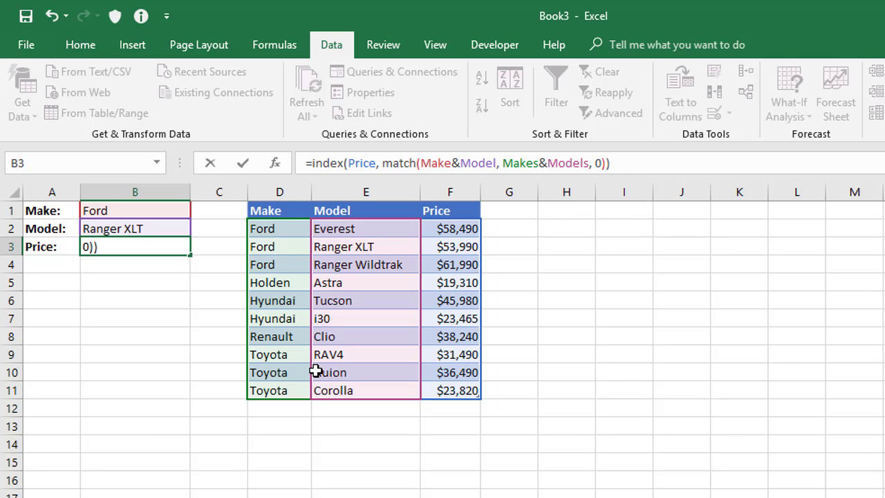
key("ctrl+shift+Return")
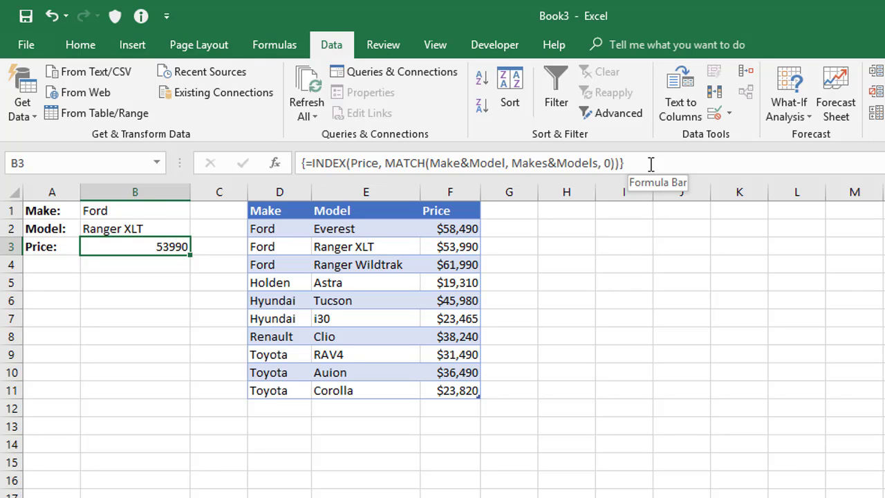
Check the price returned in B3 for the make in B1 and model in B2 against the car table.
left_click(121, 211)
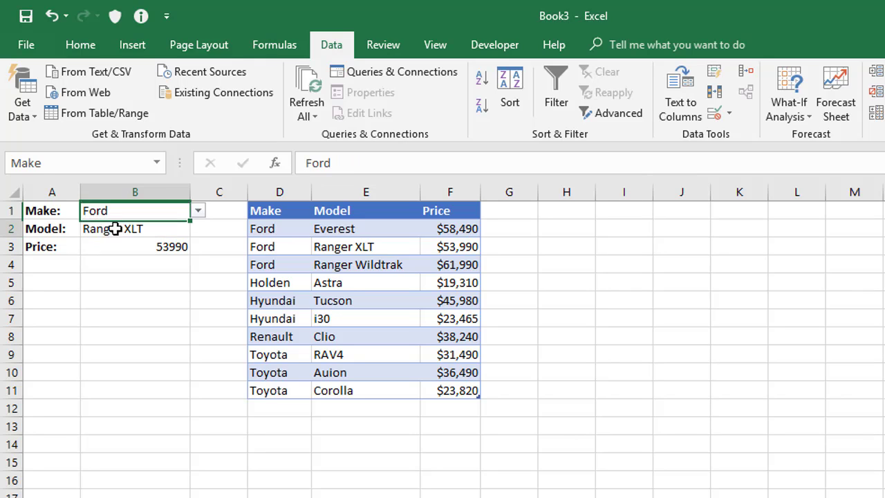
left_click(115, 229)
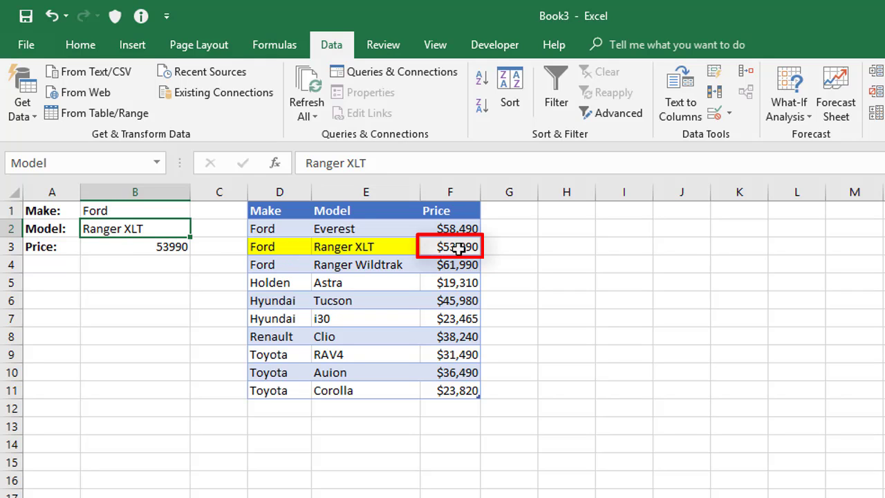
left_click(176, 244)
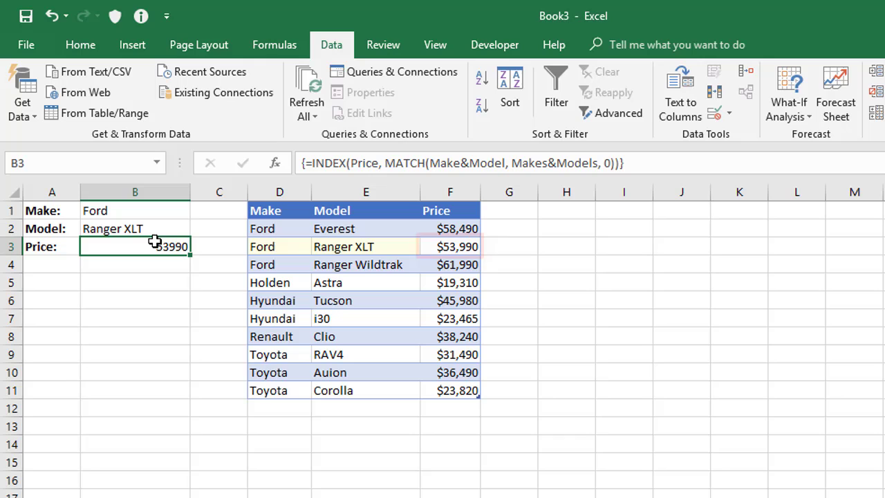
Test the lookup with make Holden in B1 and model Astra in B2, and compare the result with that car's table price.
left_click(136, 216)
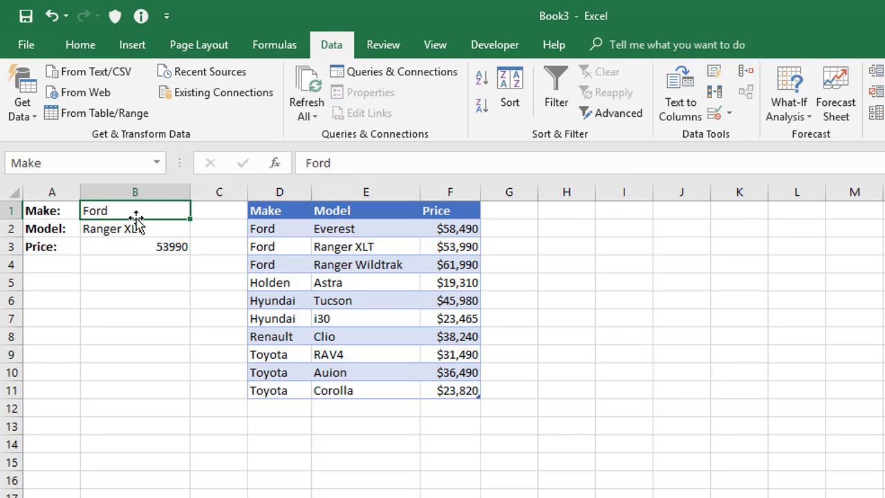
type("Holden")
key("Return")
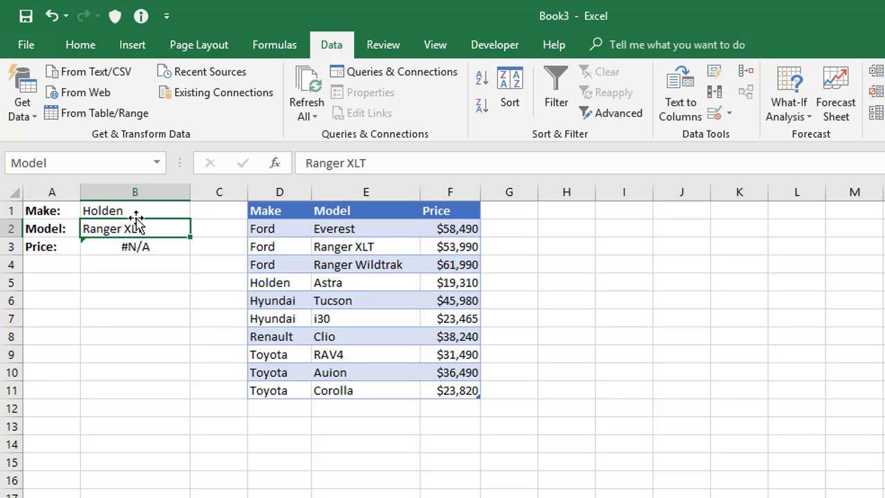
type("Astra")
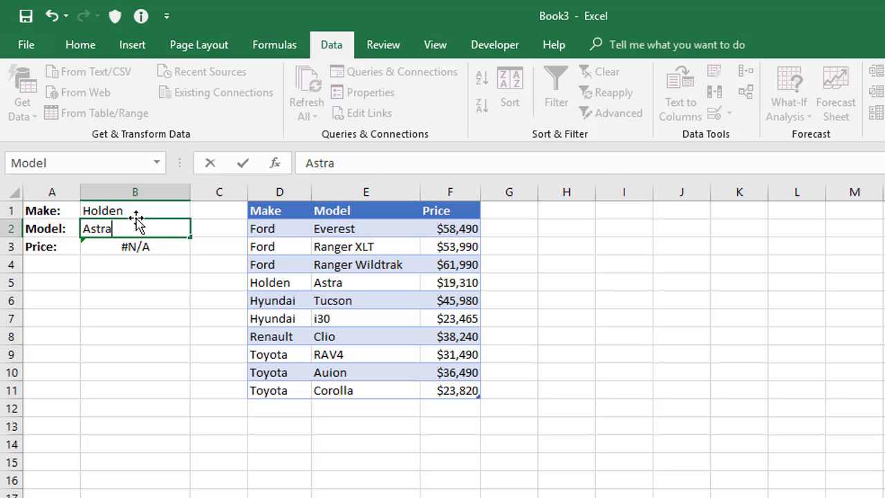
key("Return")
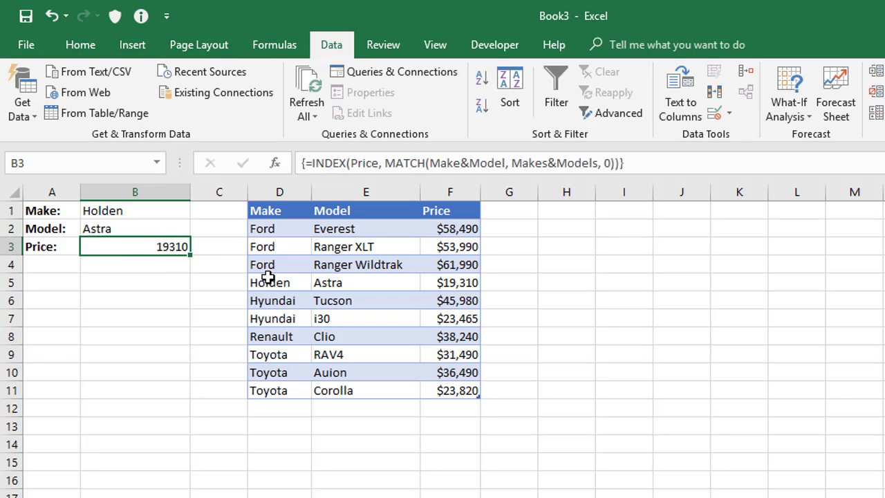
left_click(457, 290)
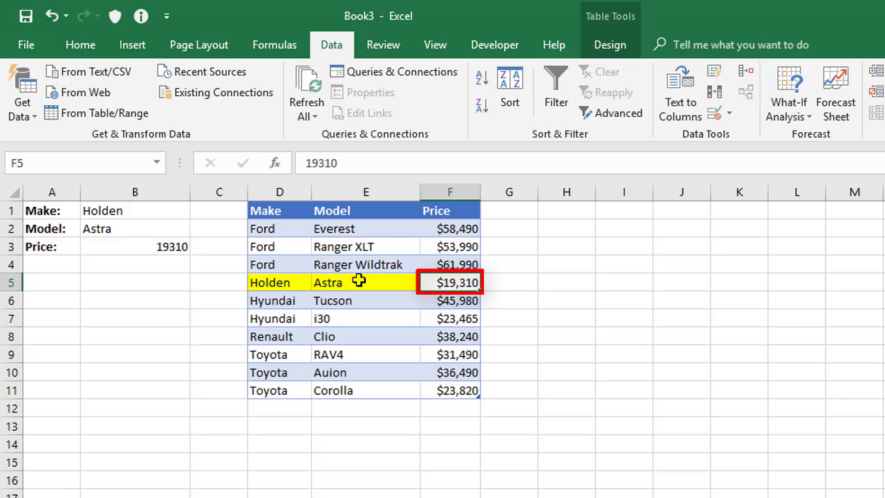
Set the make in B1 to Renault and the model in B2 to Clio, and compare the result with the table's price.
left_click(128, 214)
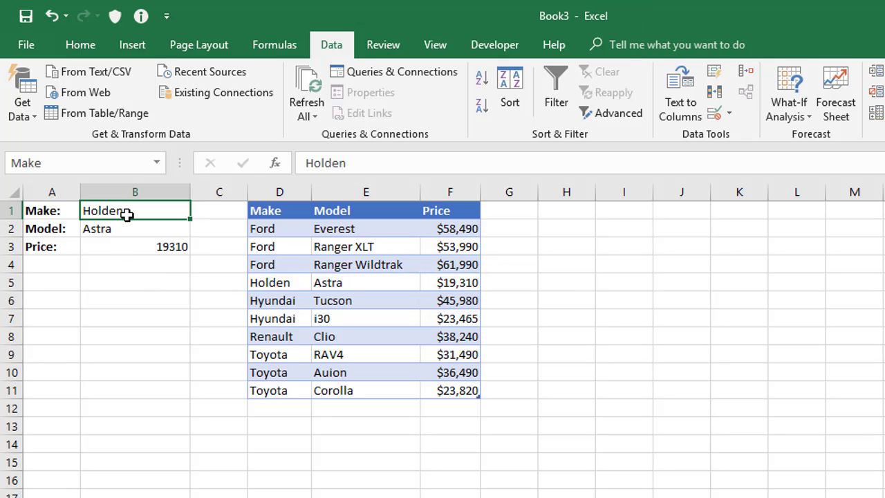
type("Renault")
key("Return")
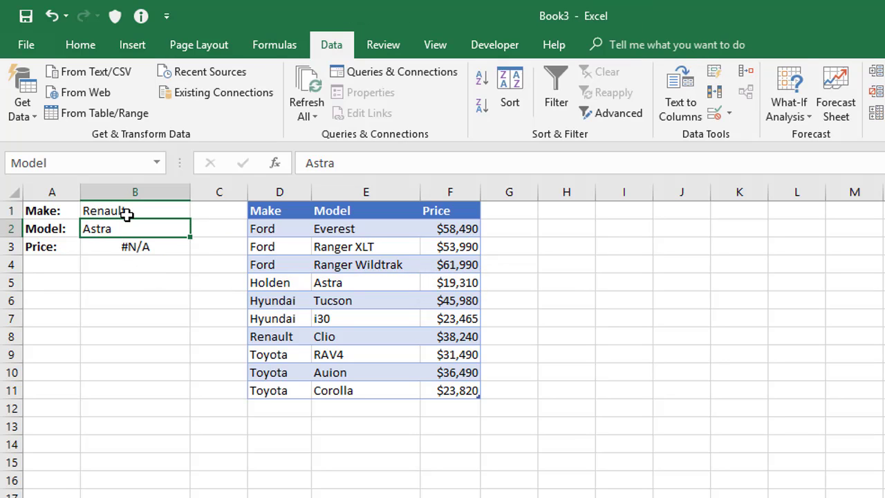
type("Clio")
key("Return")
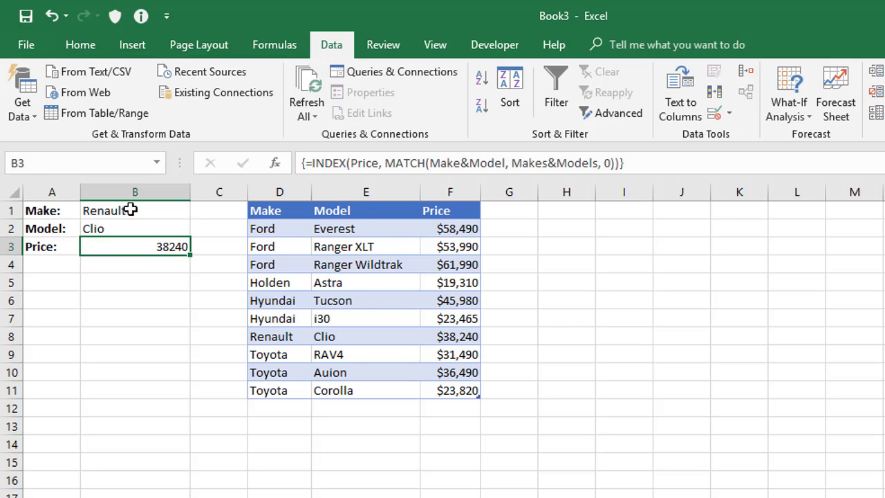
left_click(467, 337)
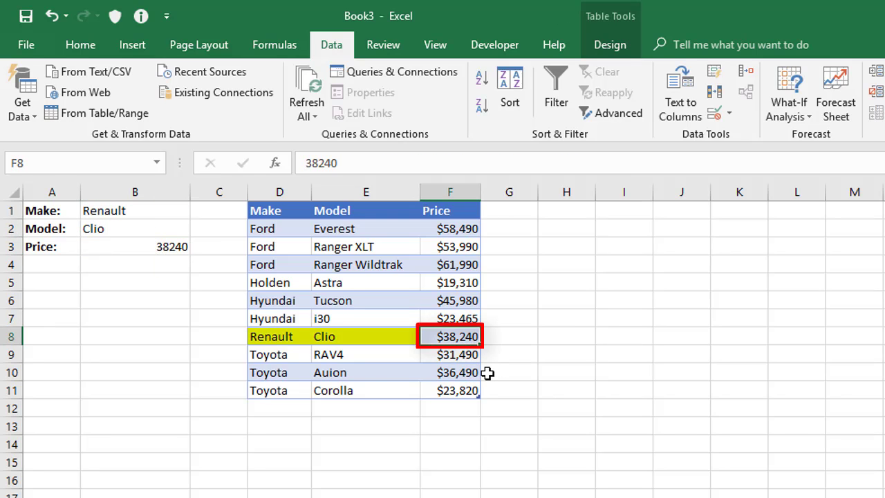